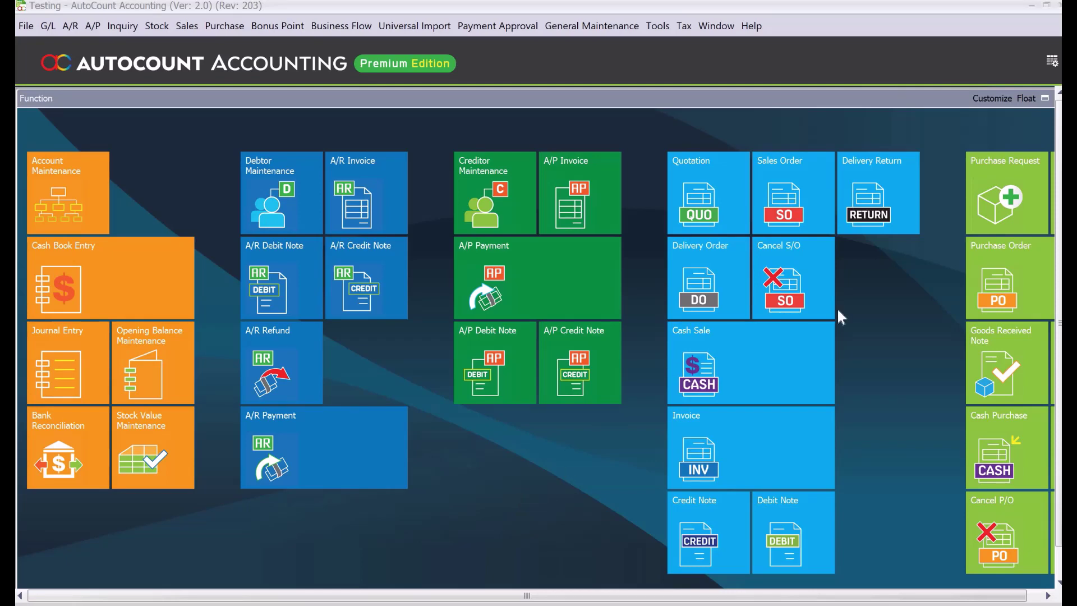
# Start a sales invoice for ABC SDN BHD with a Hardware item line
pyautogui.click(776, 449)
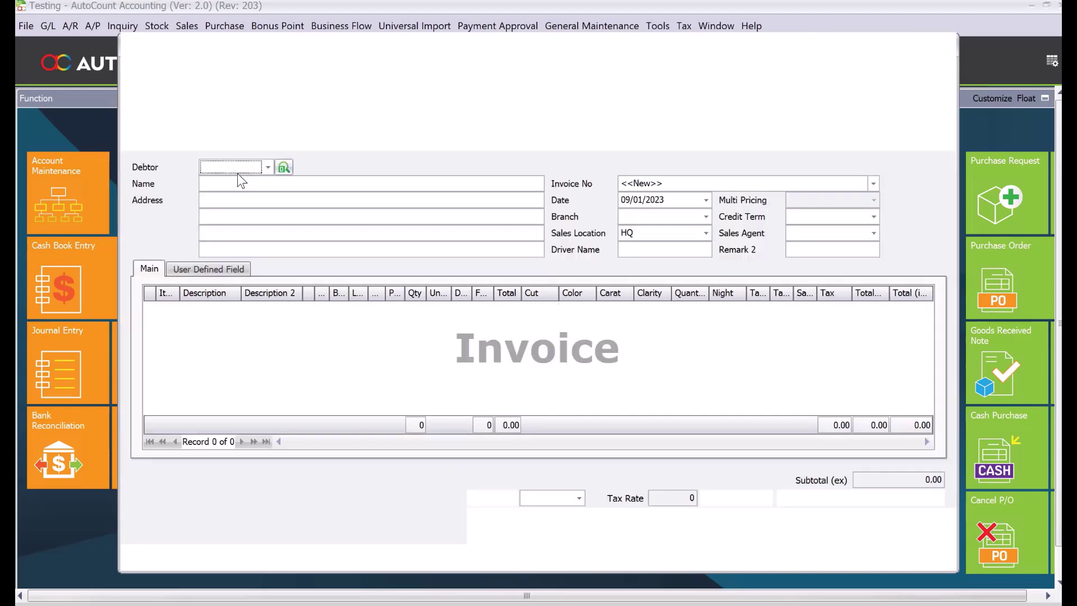
pyautogui.click(266, 166)
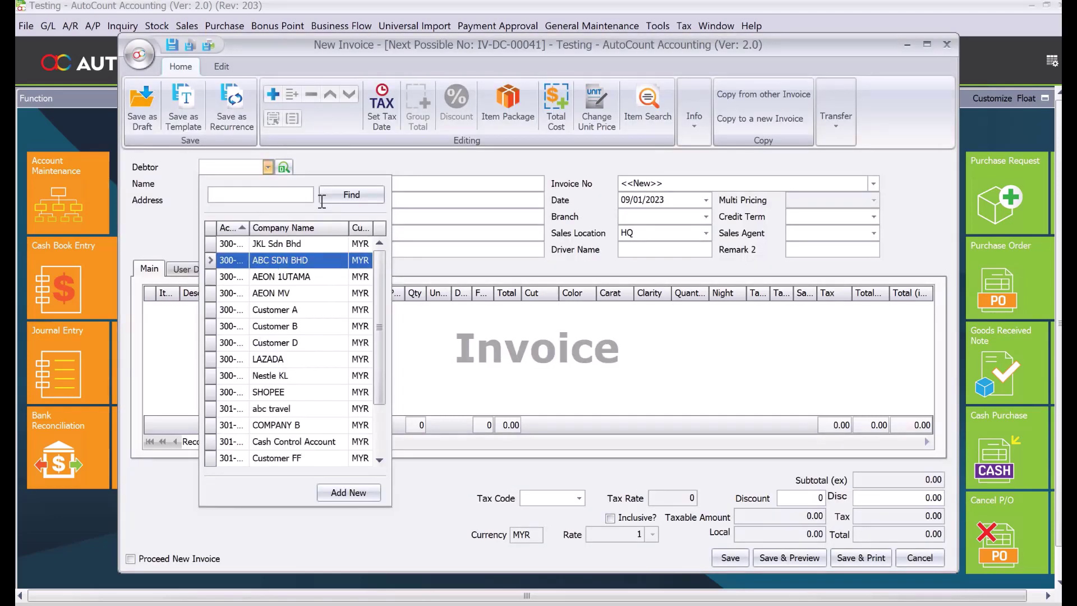
pyautogui.press('Return')
pyautogui.click(172, 312)
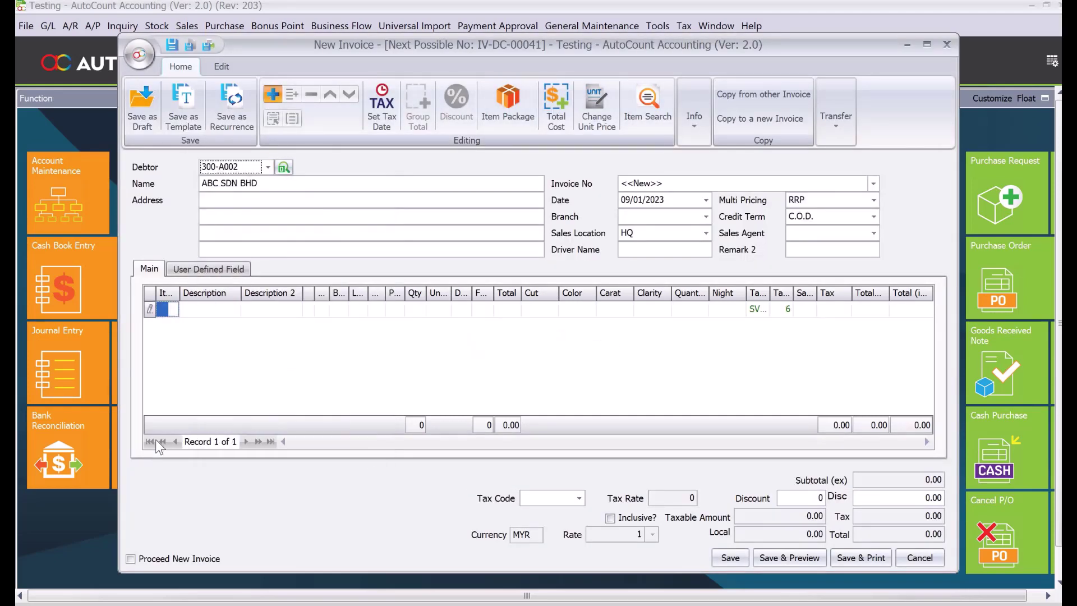
pyautogui.click(172, 315)
pyautogui.click(249, 386)
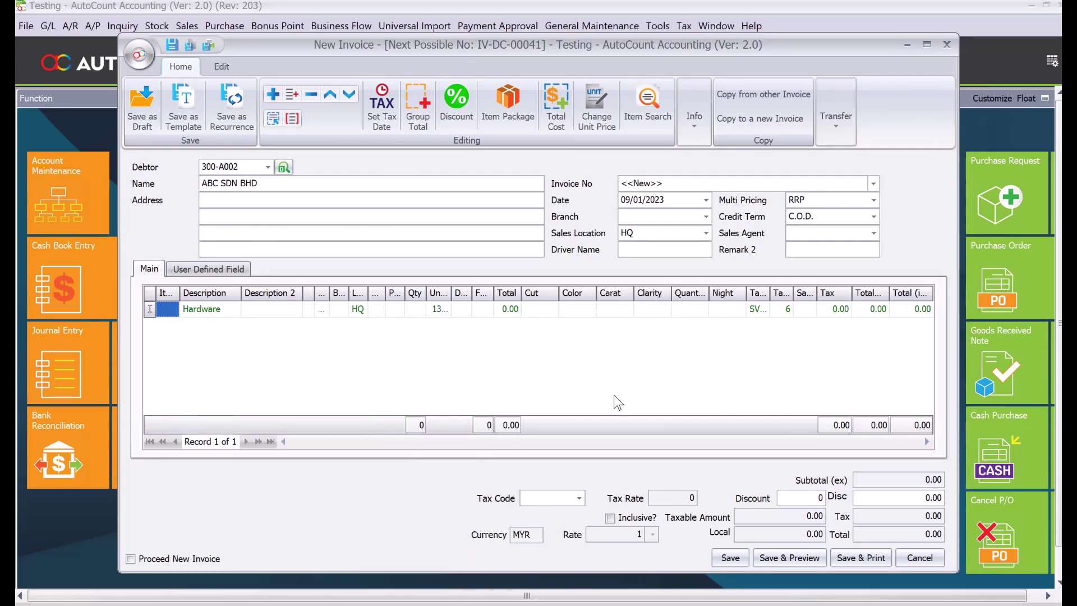
# Try saving the 09/01/2023 invoice, accept the fiscal-year warning, and discard it unsaved
pyautogui.click(729, 557)
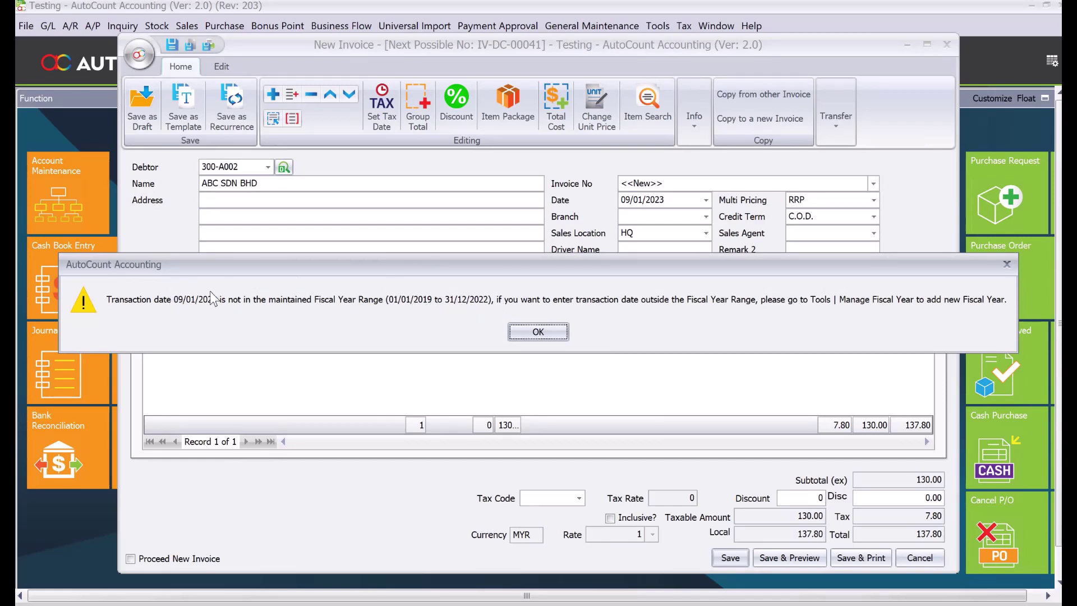
pyautogui.click(538, 332)
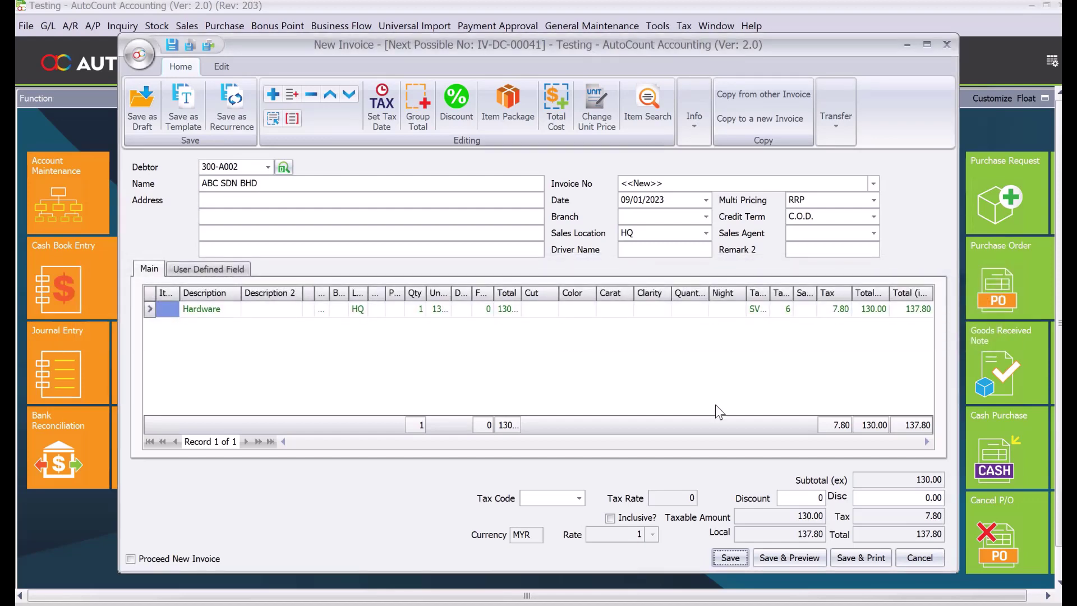
pyautogui.click(910, 556)
pyautogui.click(537, 329)
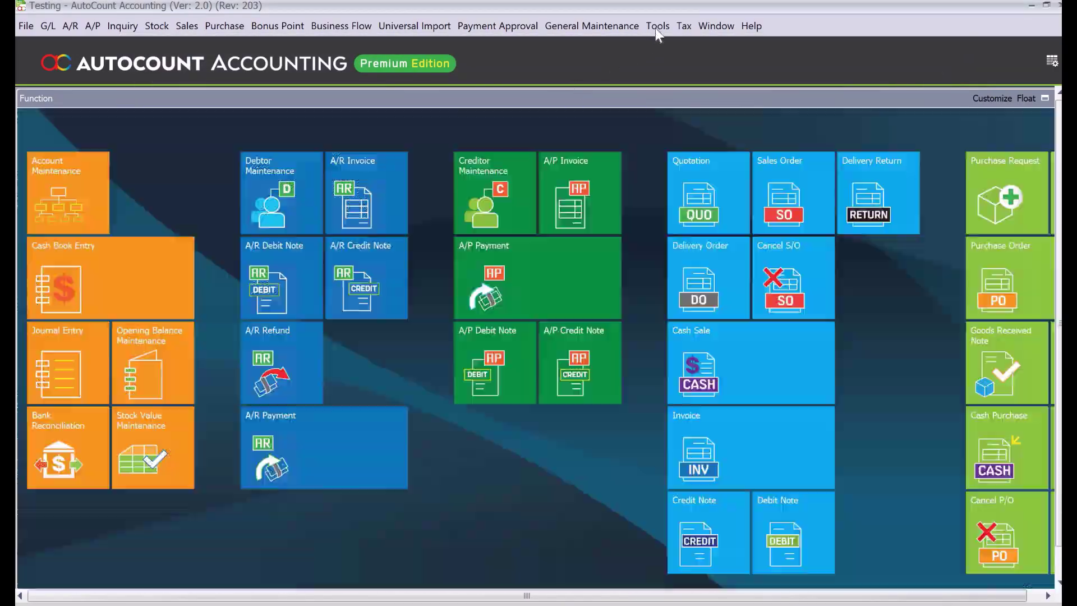
# Create Fiscal Year 2023 (01/01/2023 to 31/12/2023) as the year after Fiscal Year 2022
pyautogui.click(657, 26)
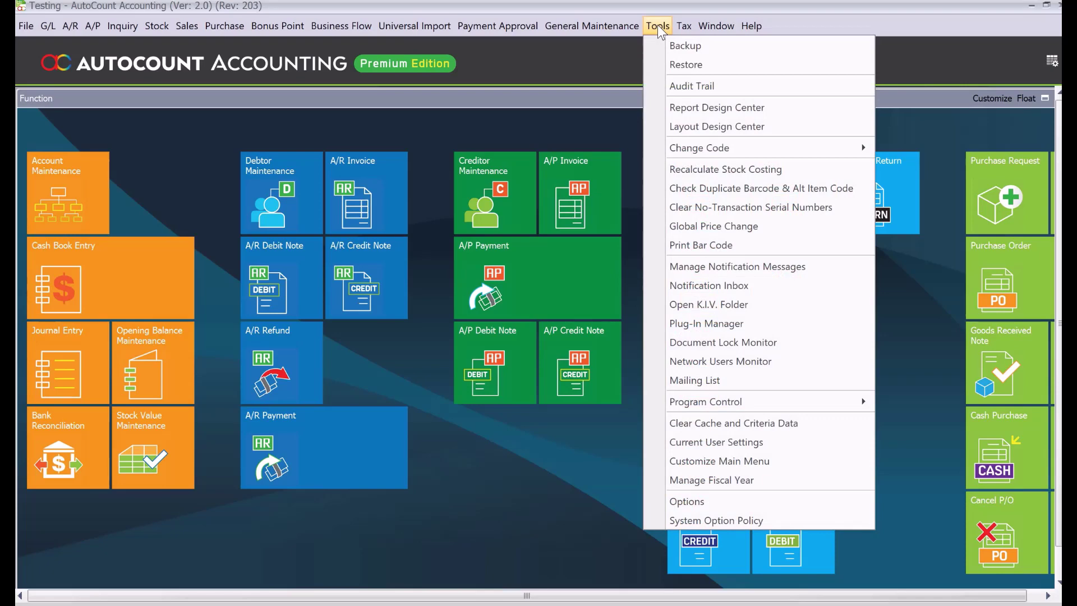
pyautogui.click(746, 482)
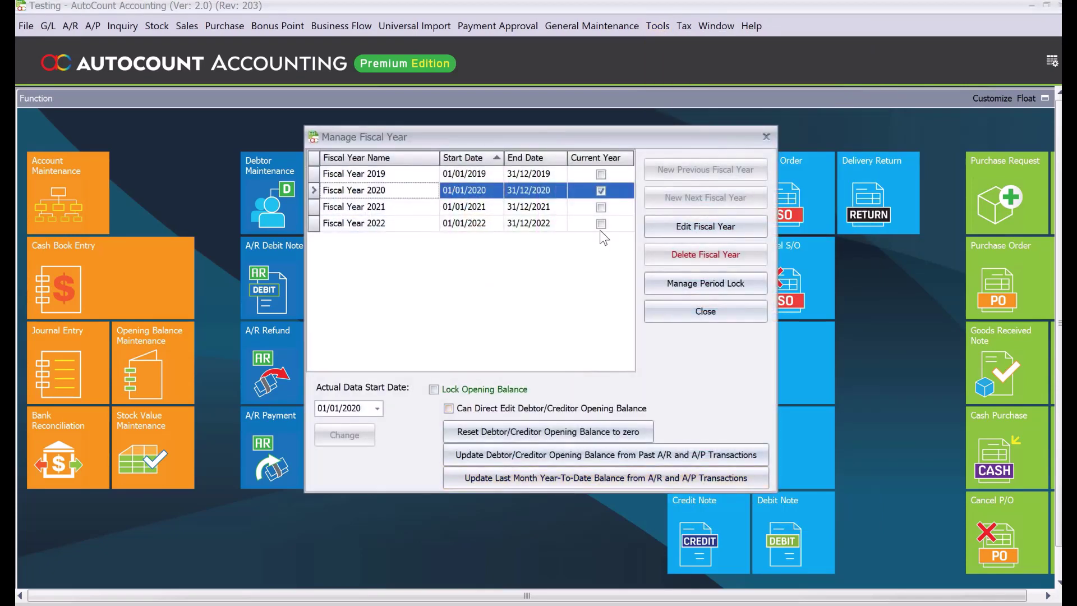
pyautogui.click(432, 224)
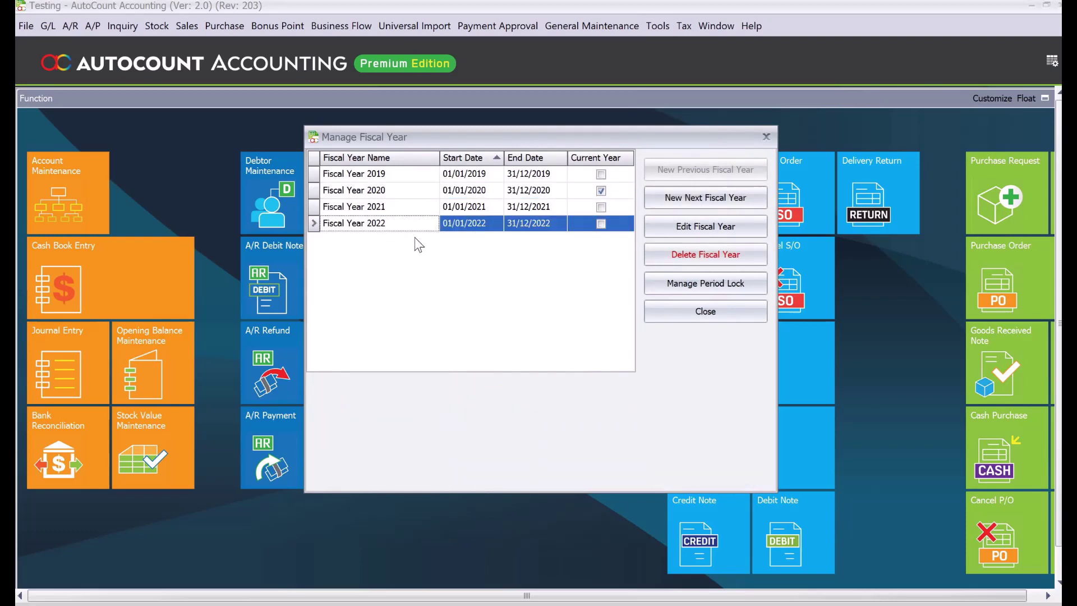
pyautogui.click(722, 196)
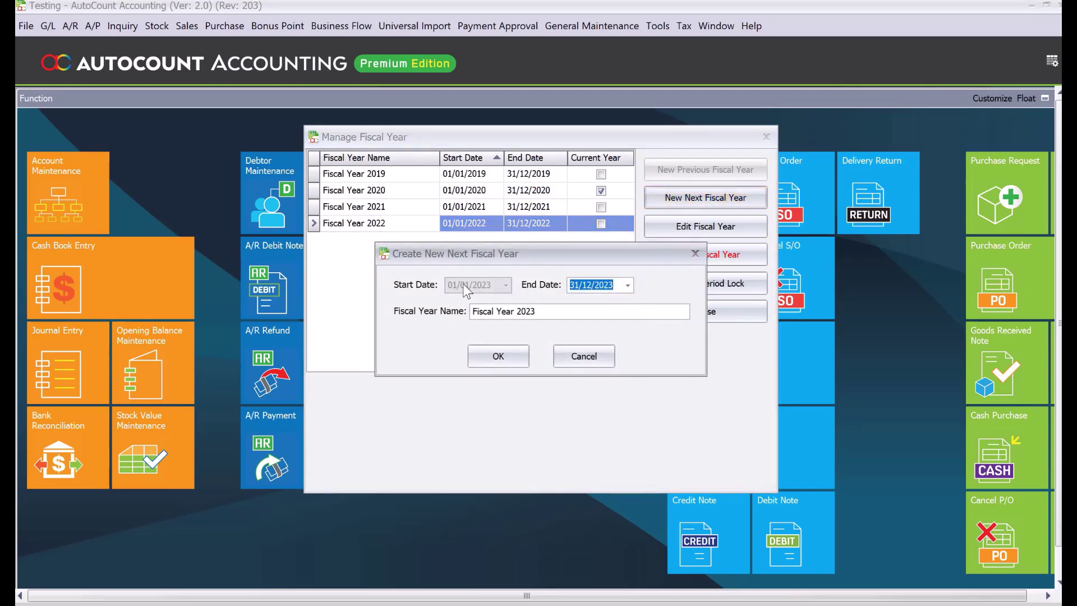
pyautogui.click(497, 359)
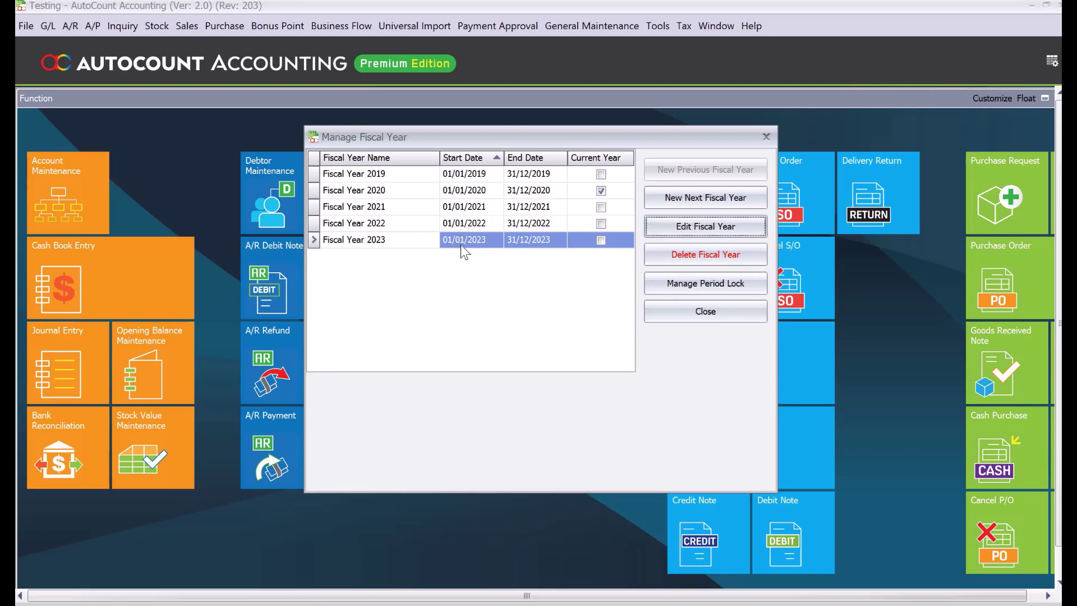
# Lock every 2023 period except January 2023, then close Manage Fiscal Year
pyautogui.click(685, 287)
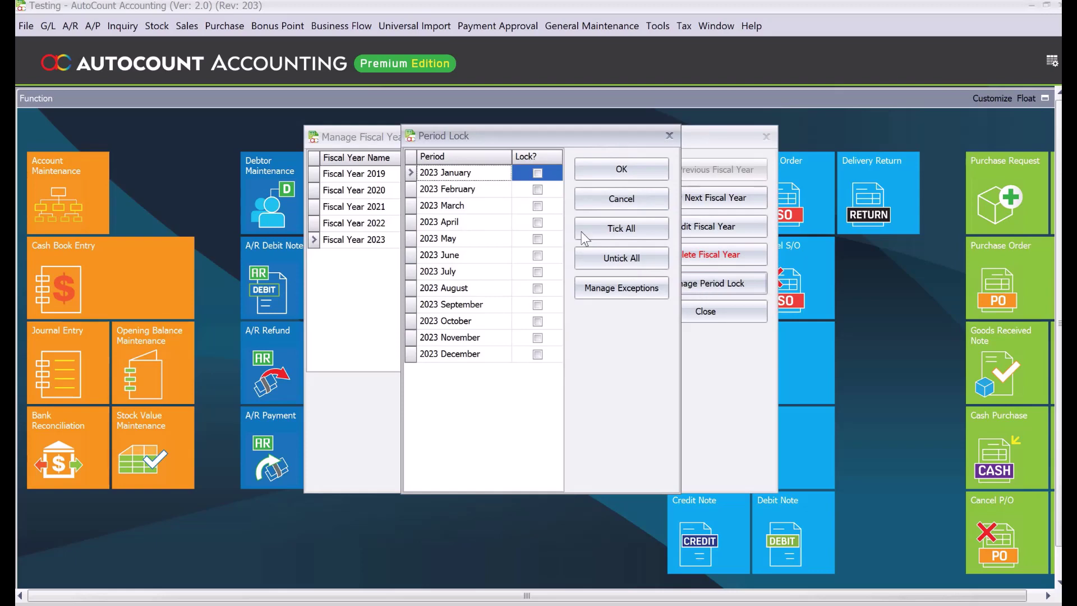
pyautogui.click(609, 227)
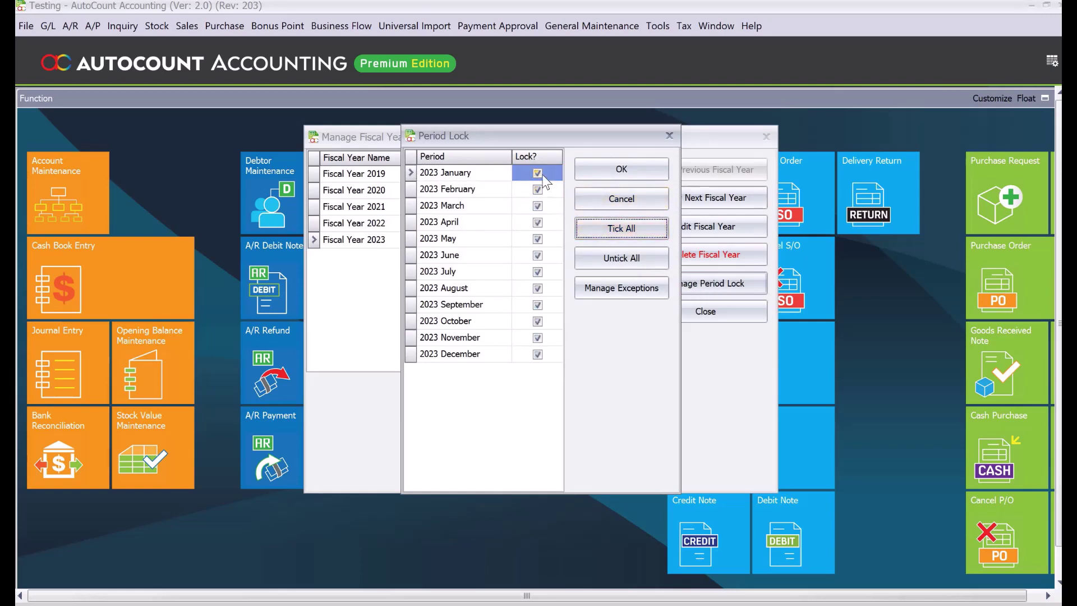
pyautogui.click(540, 175)
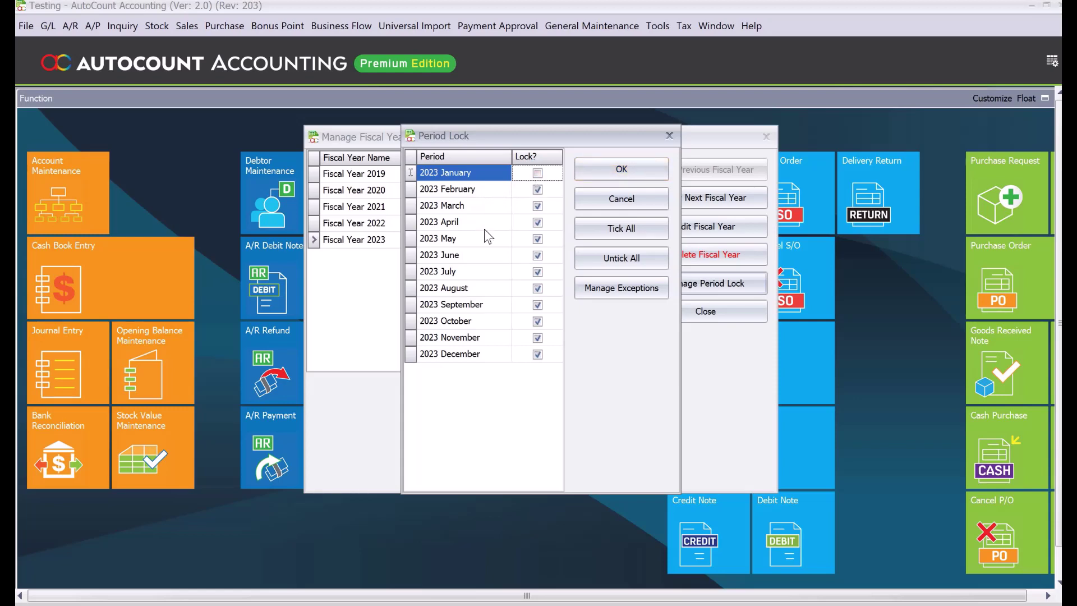
pyautogui.click(604, 173)
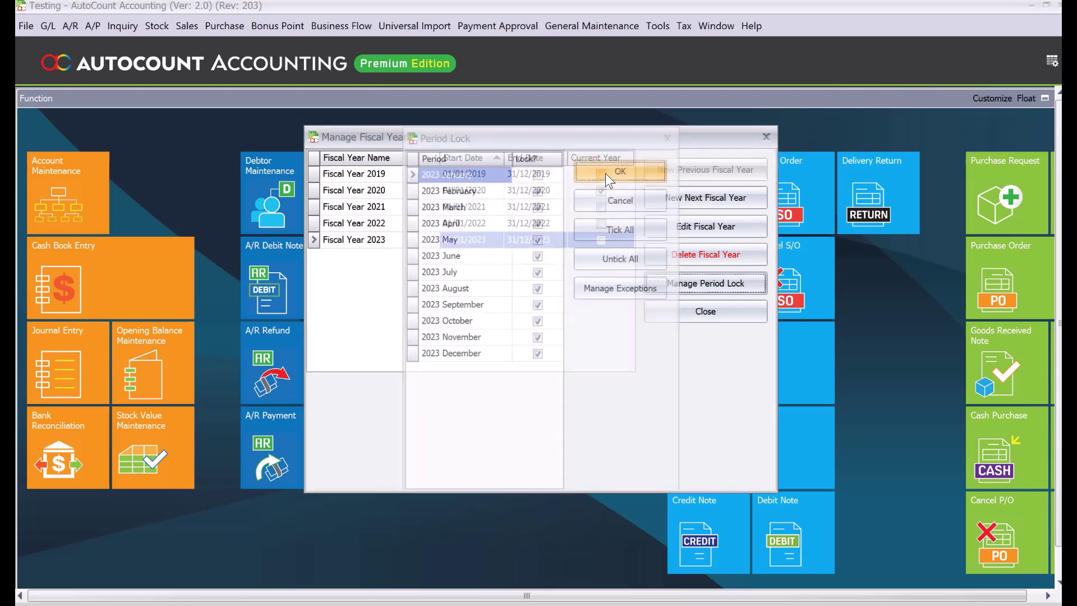
pyautogui.click(682, 311)
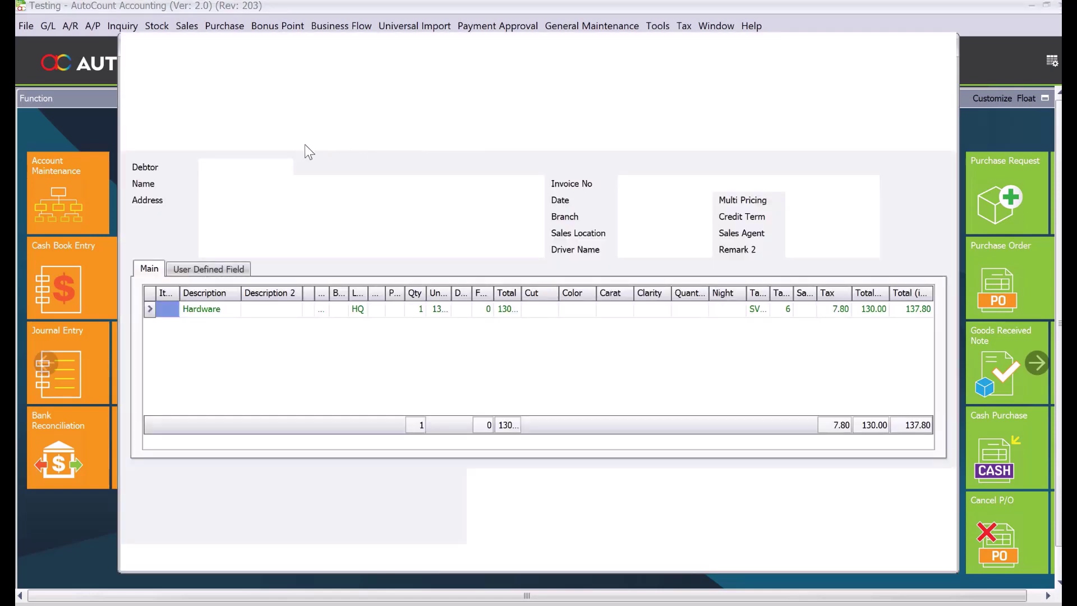
# Save a 09/01/2023 invoice for JKL Sdn Bhd with one Hardware line at 137.80
pyautogui.click(268, 168)
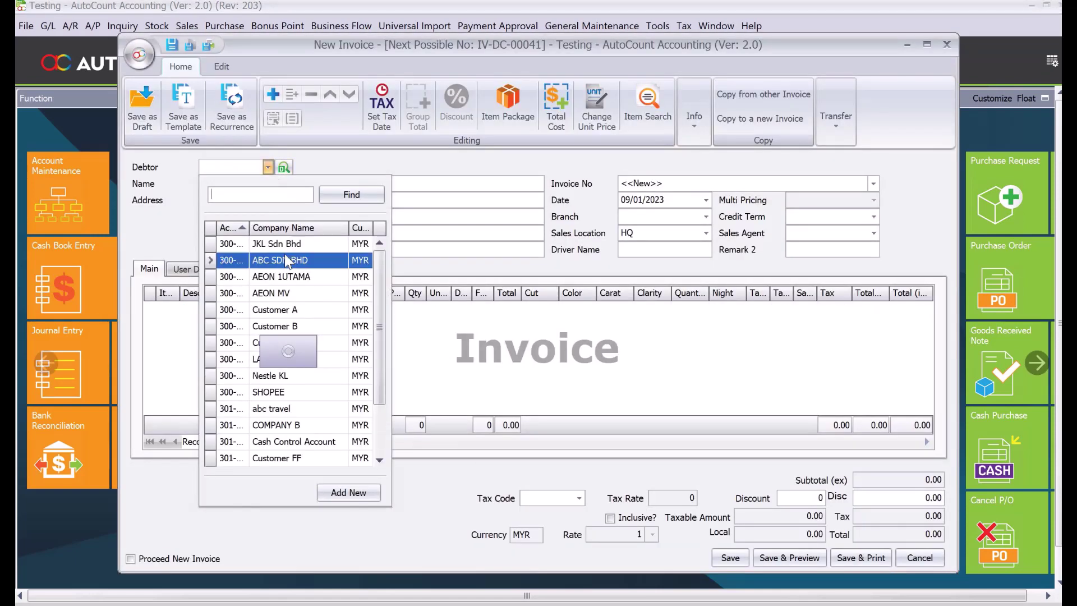
pyautogui.press('Return')
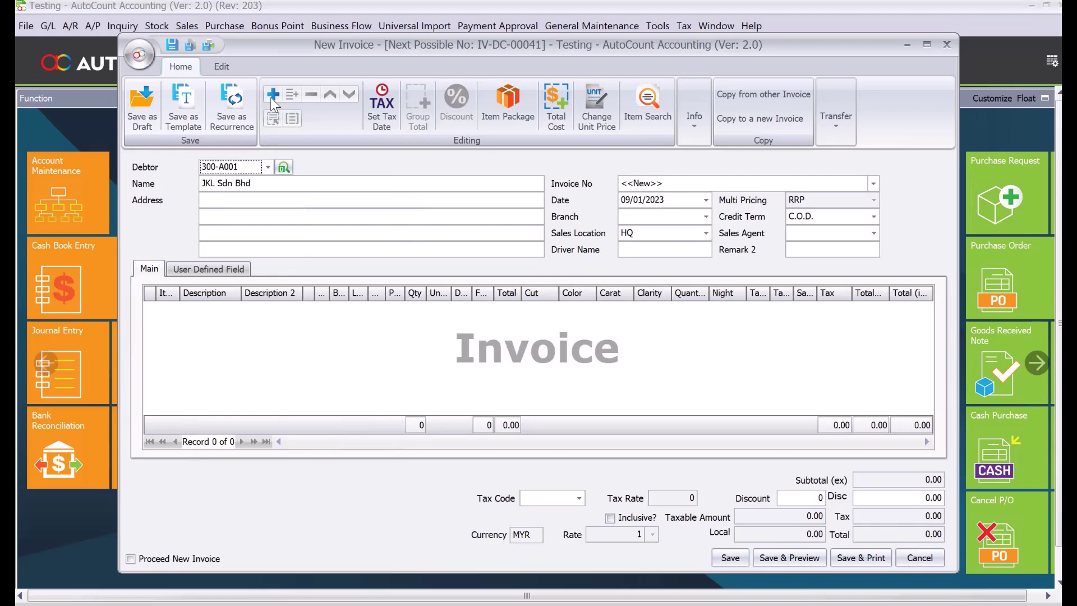
pyautogui.click(676, 201)
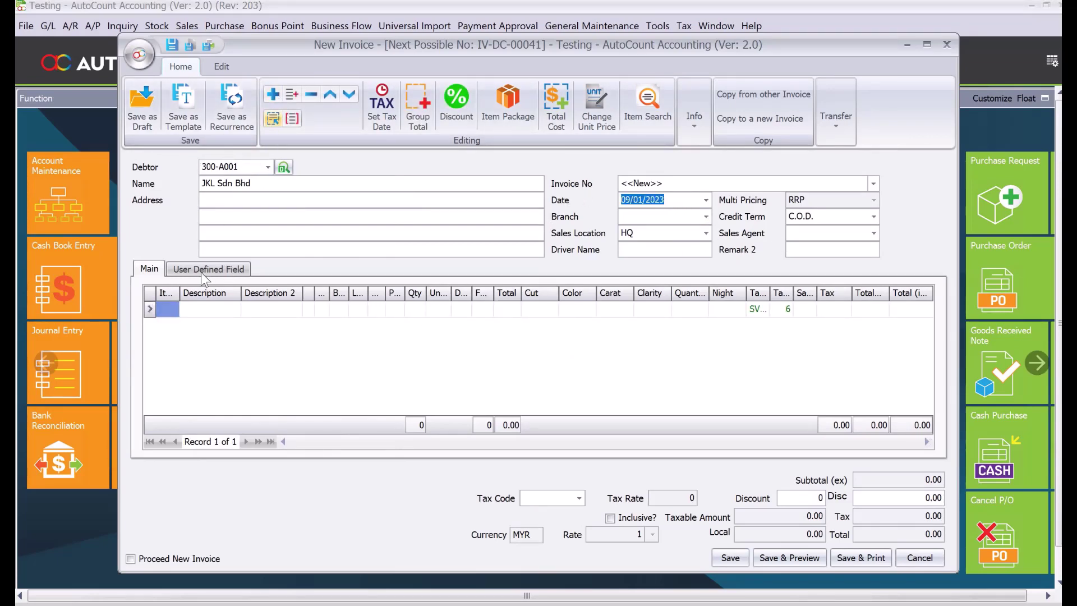
pyautogui.click(170, 309)
pyautogui.click(278, 383)
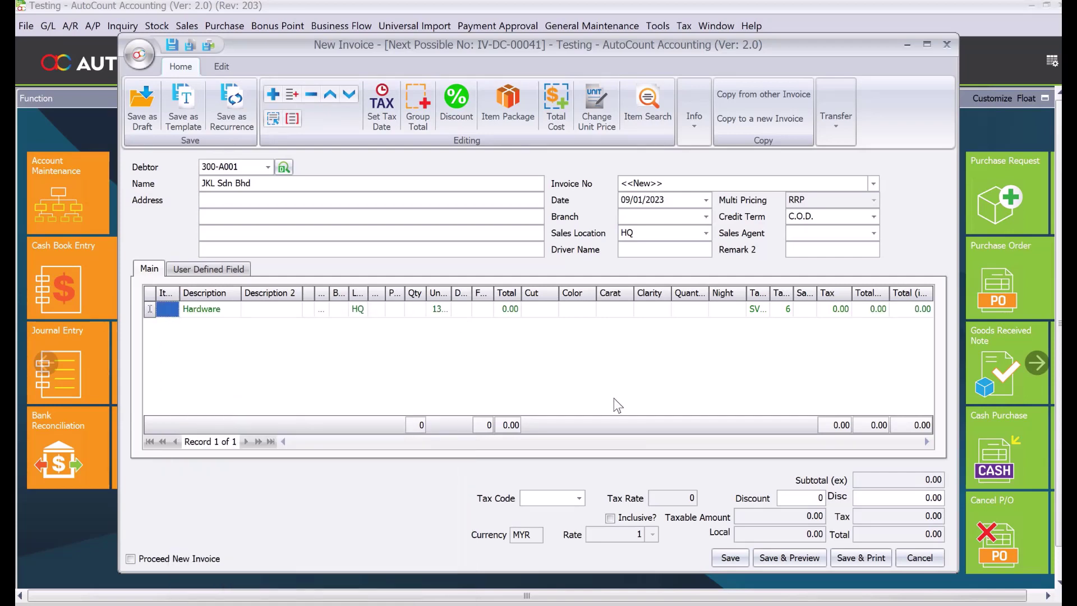
pyautogui.click(729, 558)
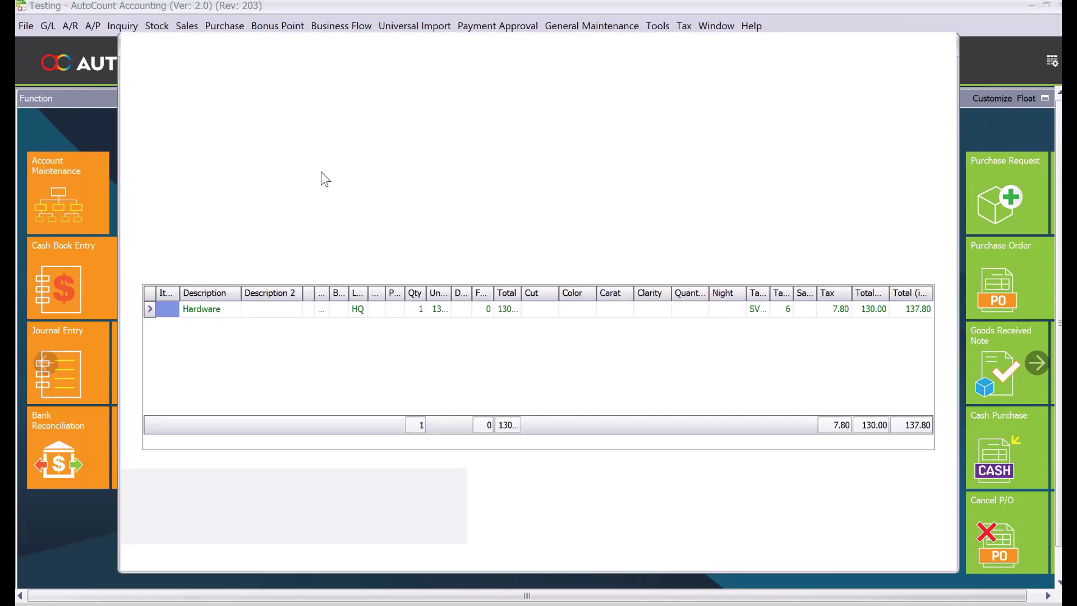
# Set the new invoice's debtor to ABC SDN BHD and its date to 02/02/2023
pyautogui.click(268, 166)
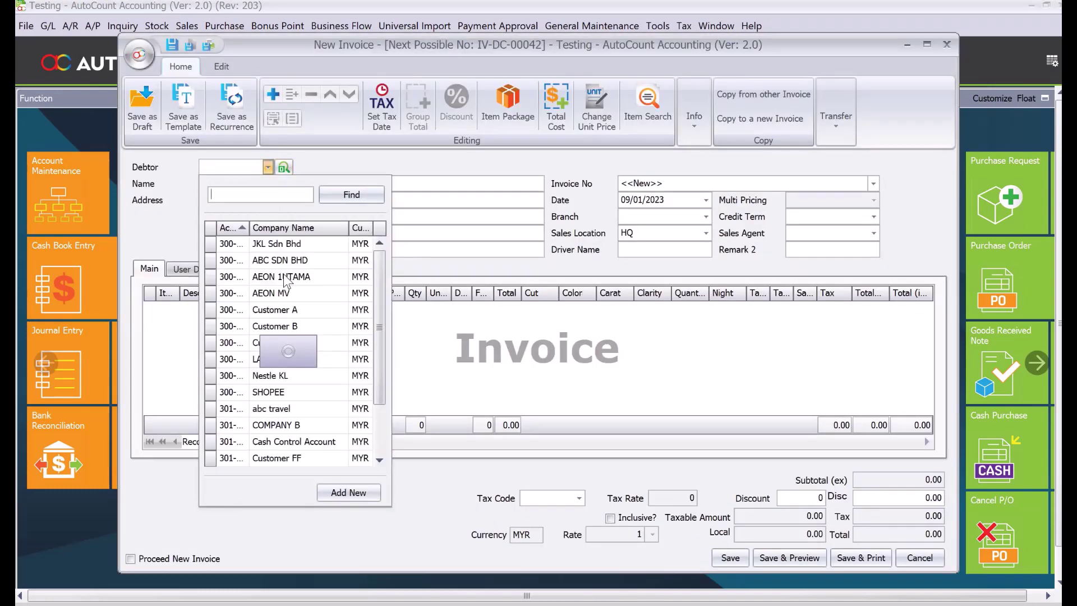
pyautogui.click(283, 260)
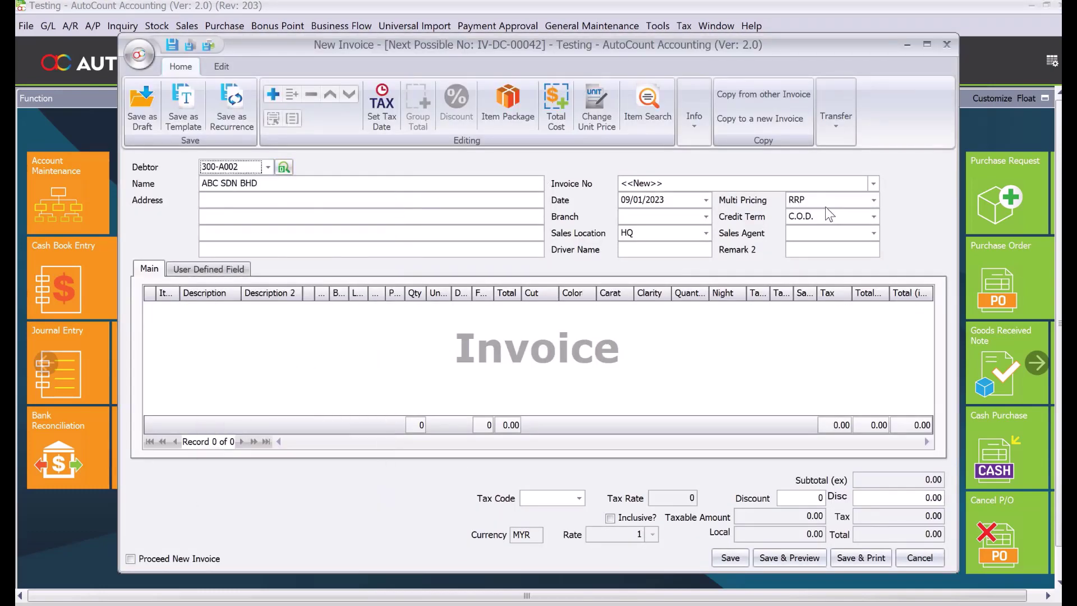
pyautogui.click(706, 200)
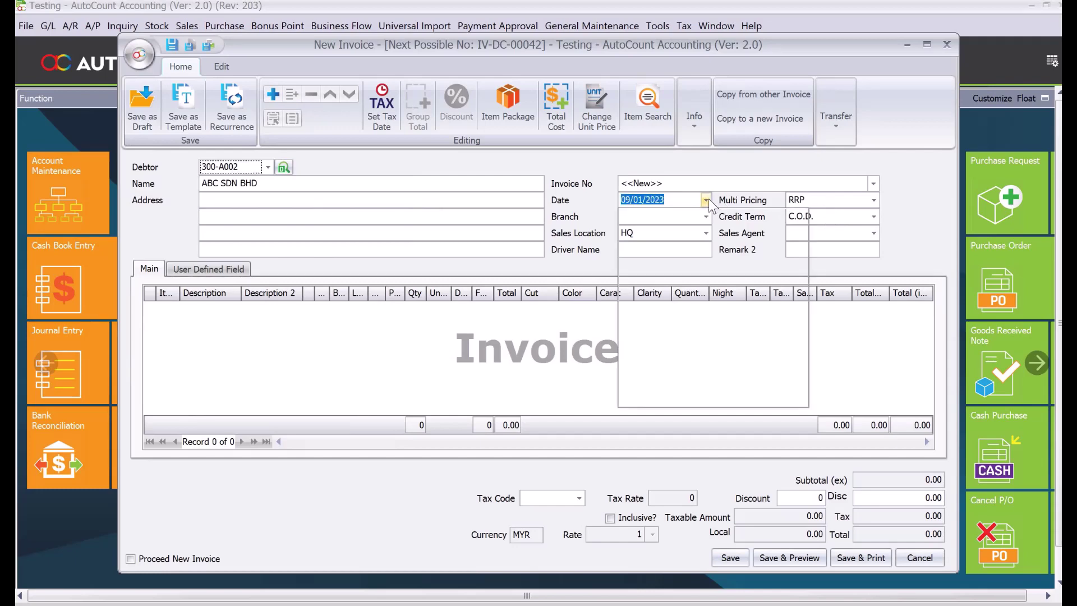
pyautogui.click(793, 247)
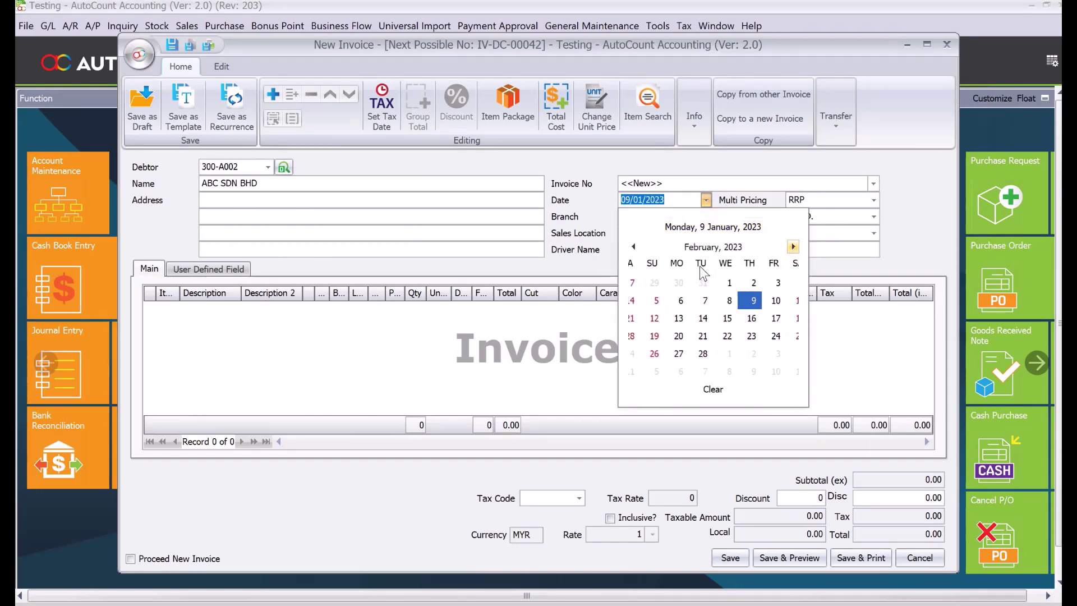
pyautogui.click(753, 282)
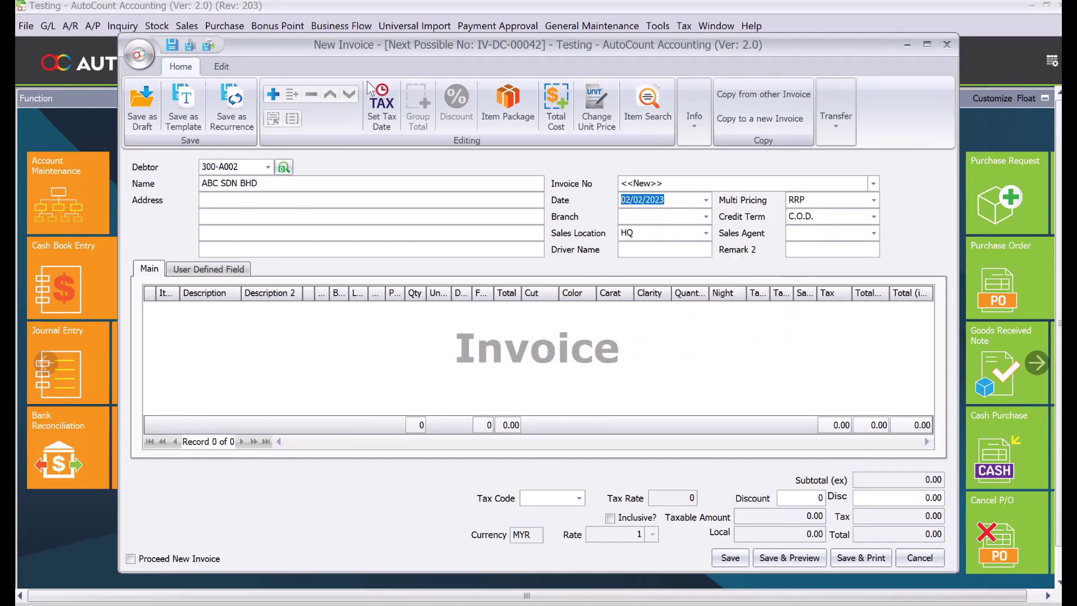
# Add a Hardware item line at 137.80 to the invoice
pyautogui.click(275, 94)
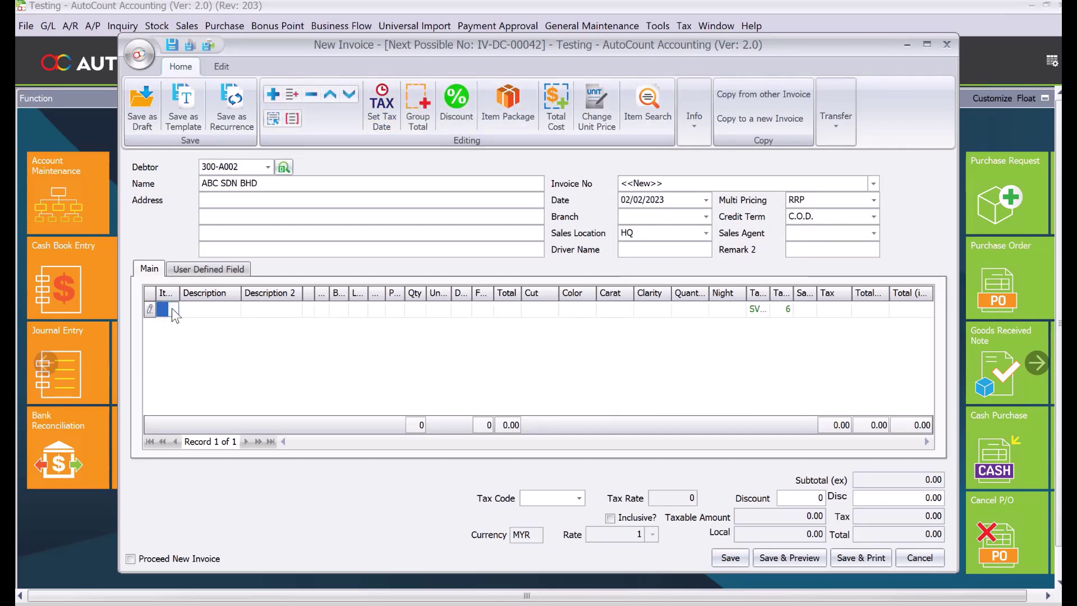
pyautogui.click(173, 308)
pyautogui.click(252, 387)
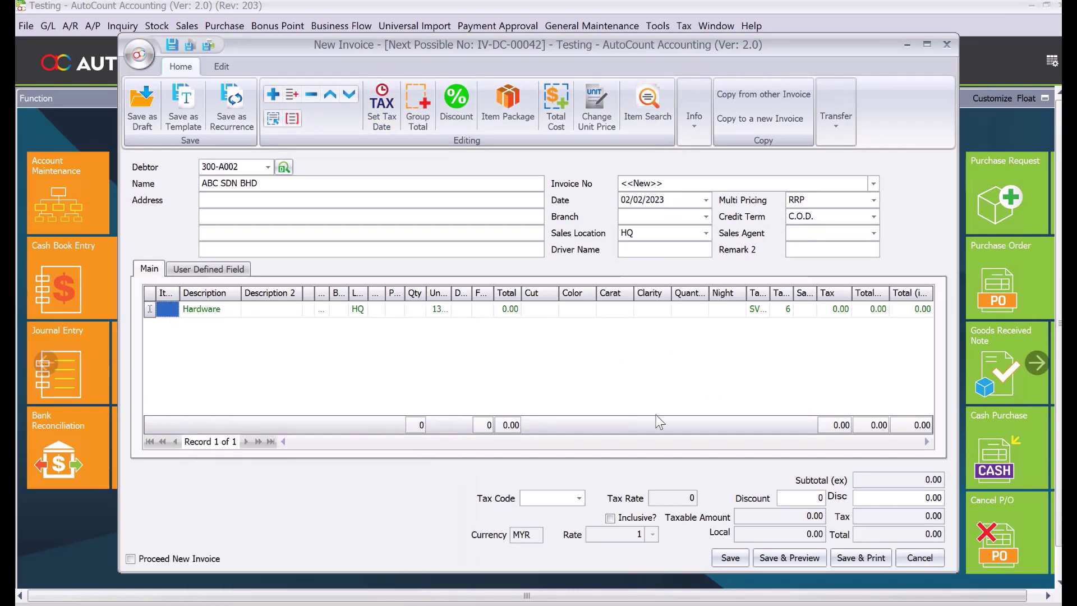
pyautogui.click(730, 557)
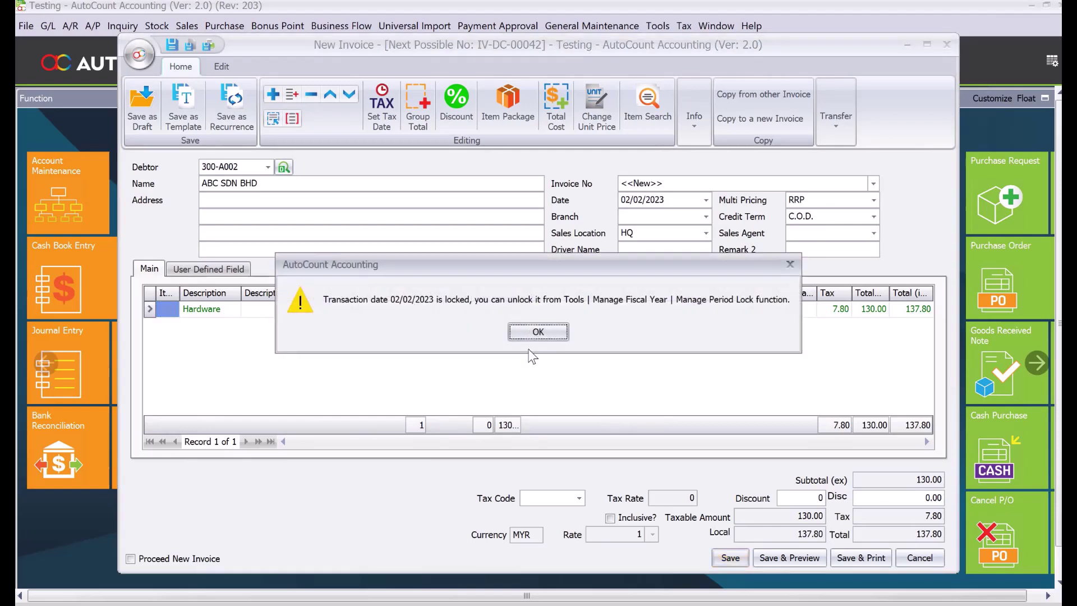